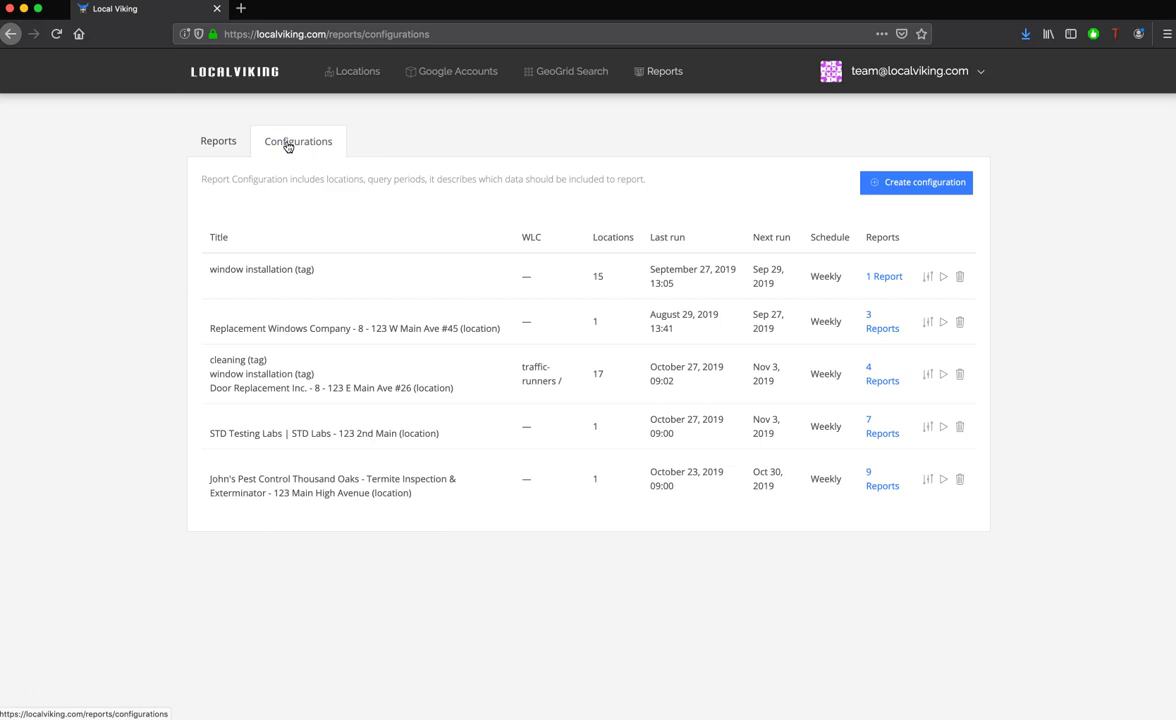
Start a new report configuration and review the blank form's default properties and settings
left_click(296, 149)
left_click(917, 187)
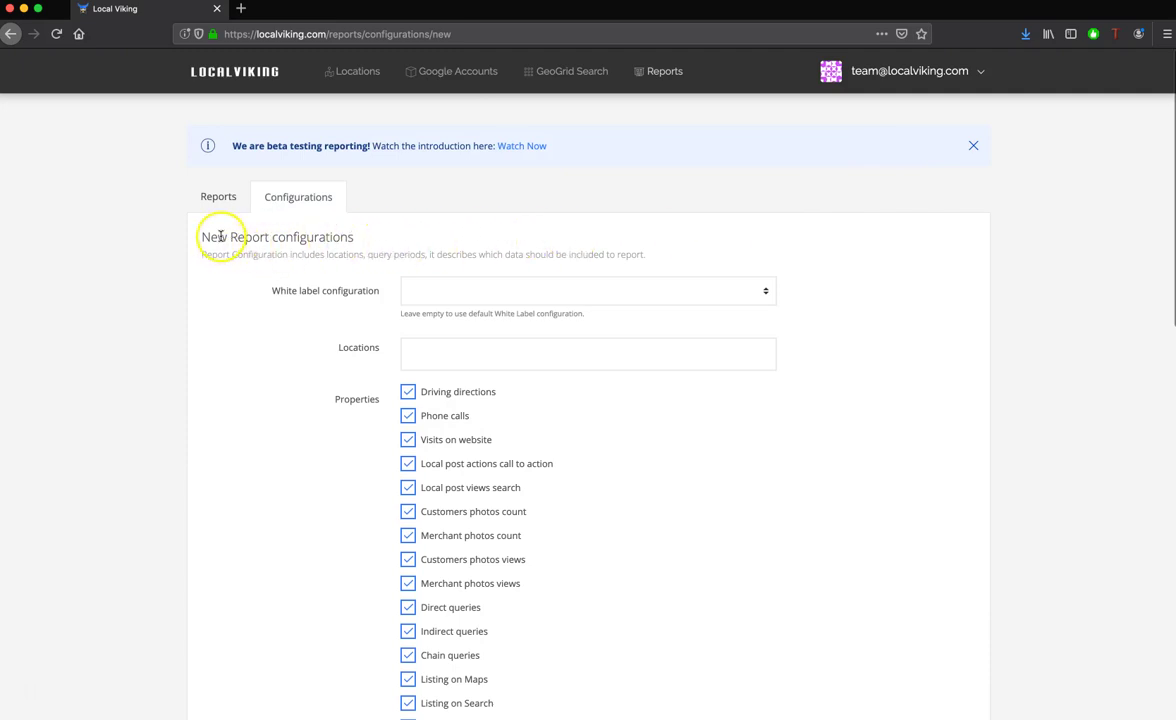
scroll(241, 241, "down", 1)
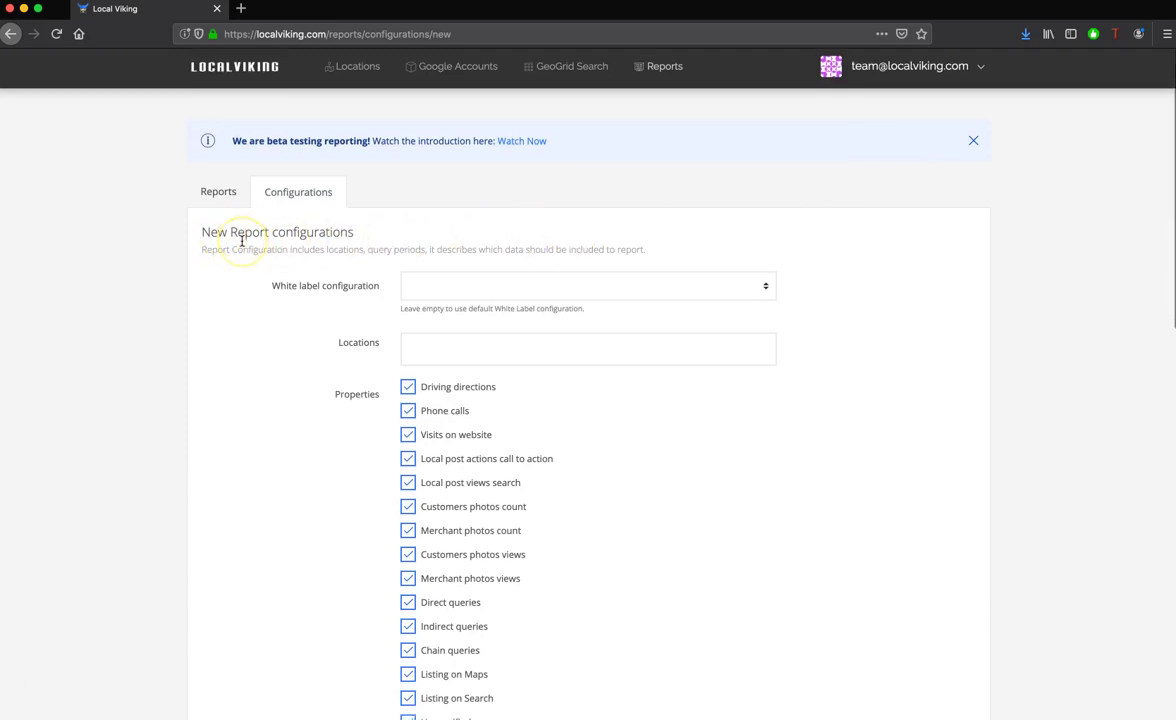
scroll(241, 241, "down", 1)
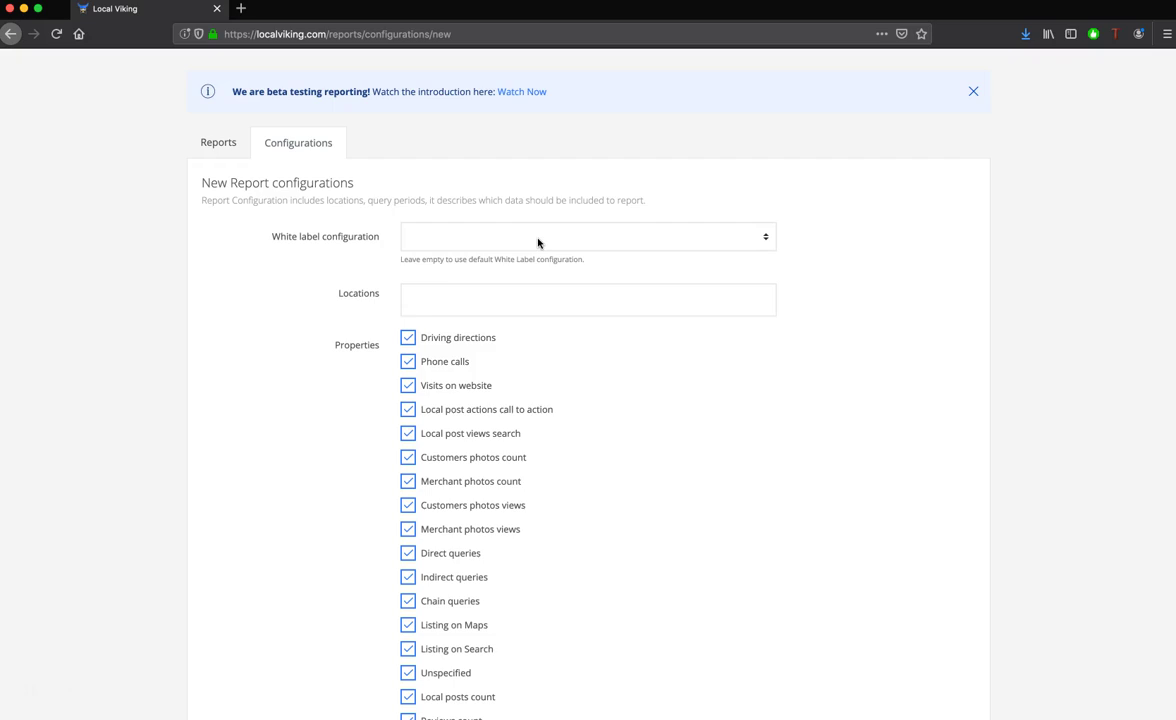
left_click(513, 245)
scroll(514, 245, "down", 2)
left_click(381, 206)
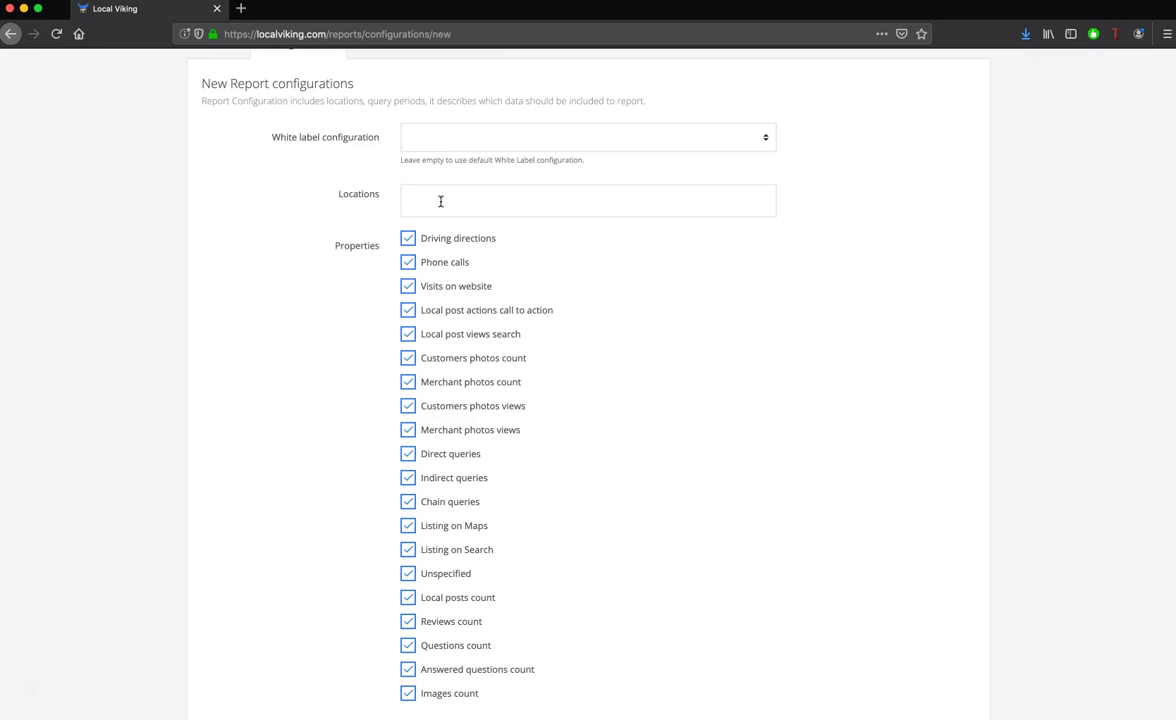
scroll(440, 201, "down", 3)
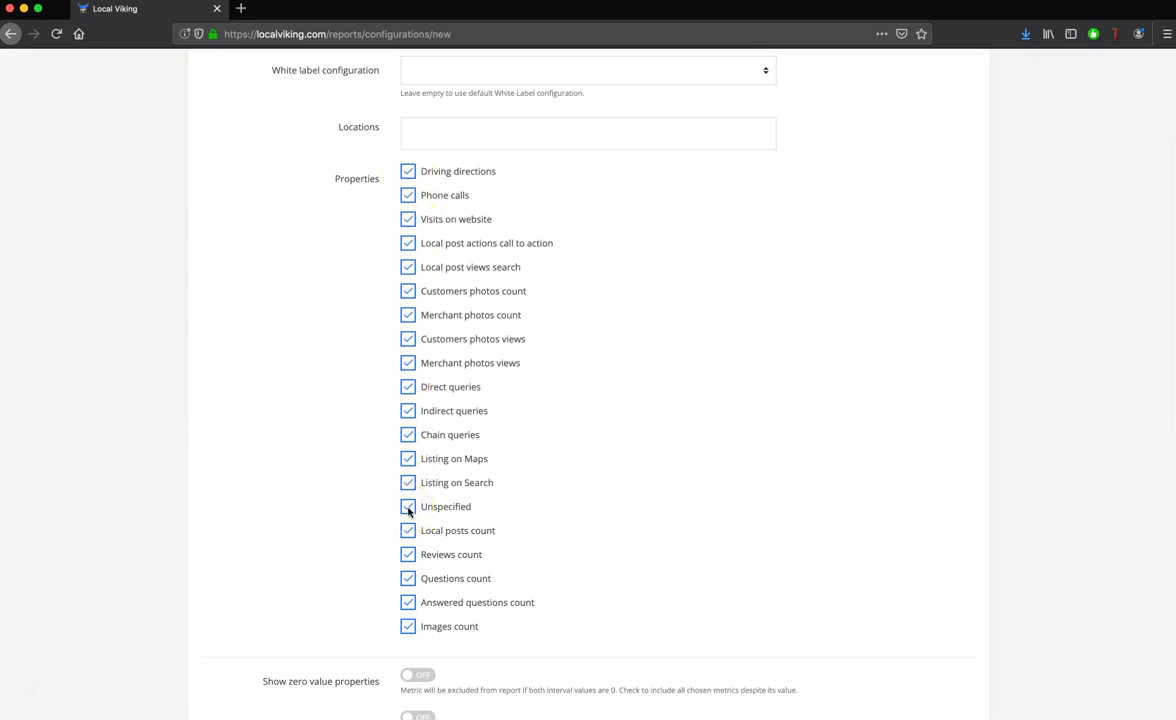
Uncheck Unspecified, and switch Show decreases and Show zero value properties to ON
left_click(408, 507)
scroll(415, 530, "down", 5)
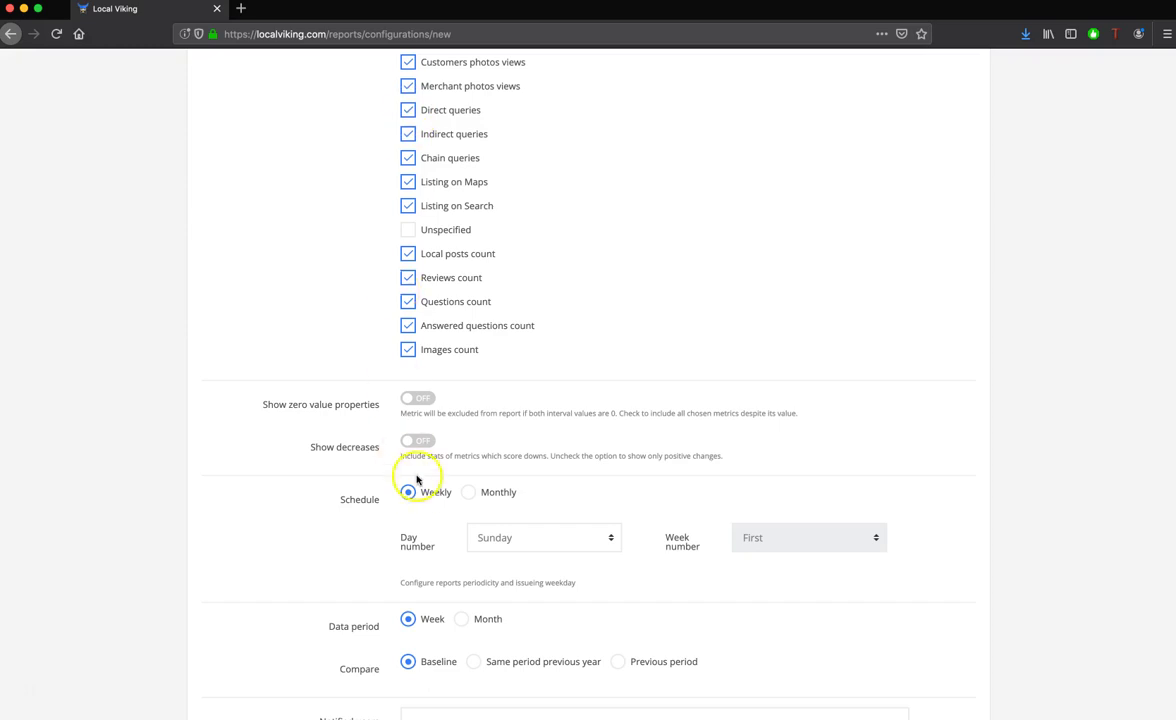
left_click(419, 428)
left_click(419, 440)
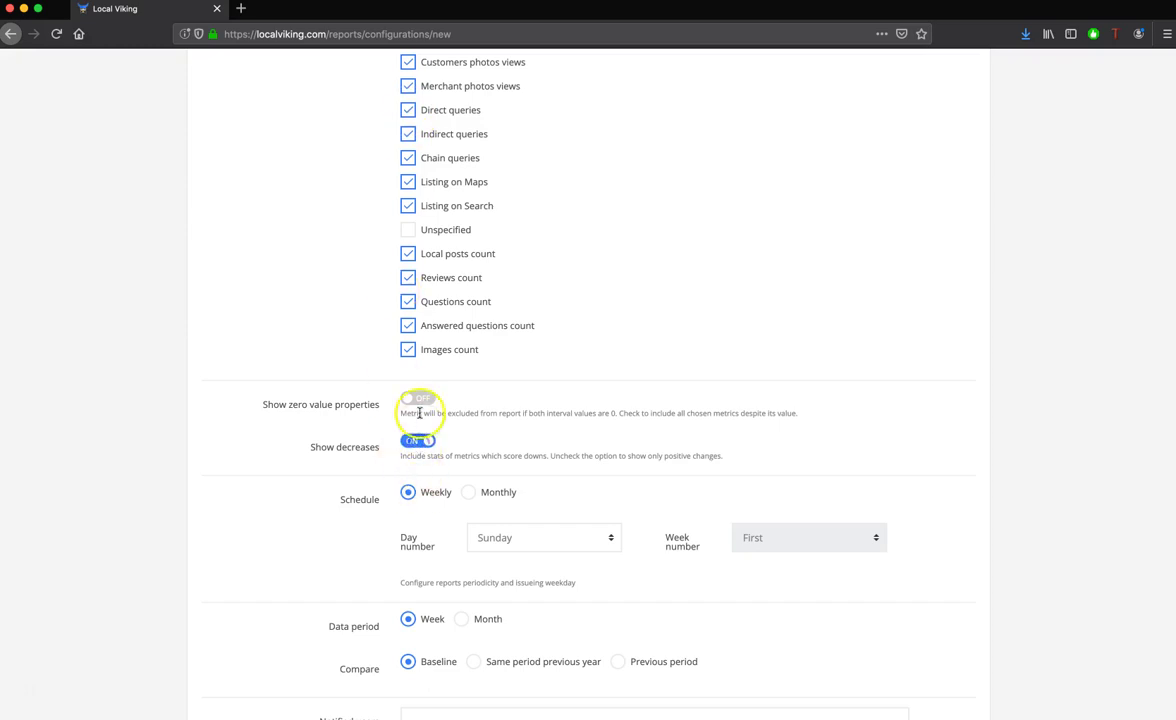
left_click(419, 401)
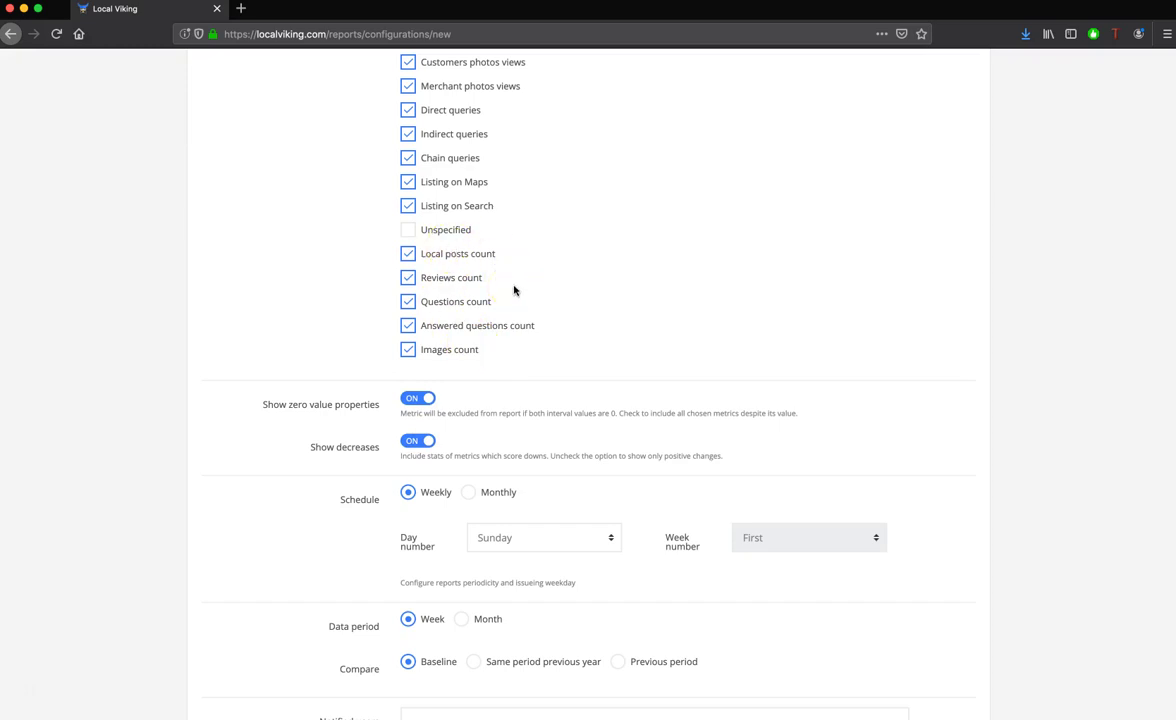
Set the Schedule to Weekly with Friday as the issuing day, after briefly trying Monthly
scroll(514, 290, "down", 4)
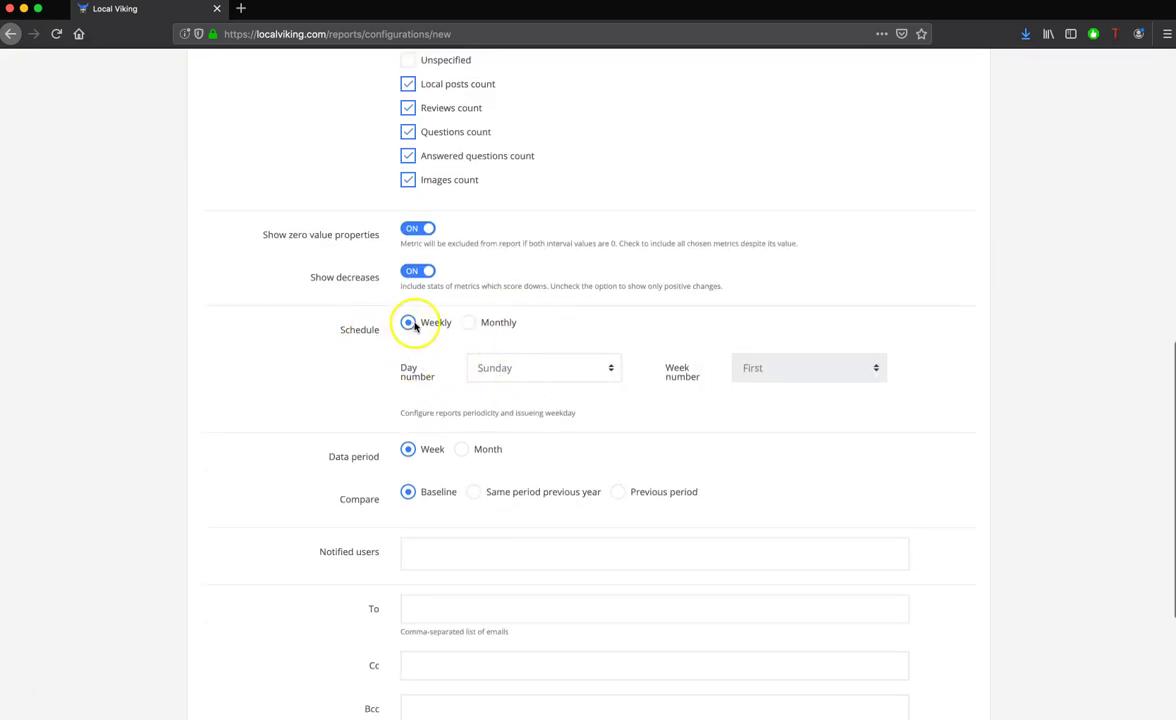
left_click(468, 322)
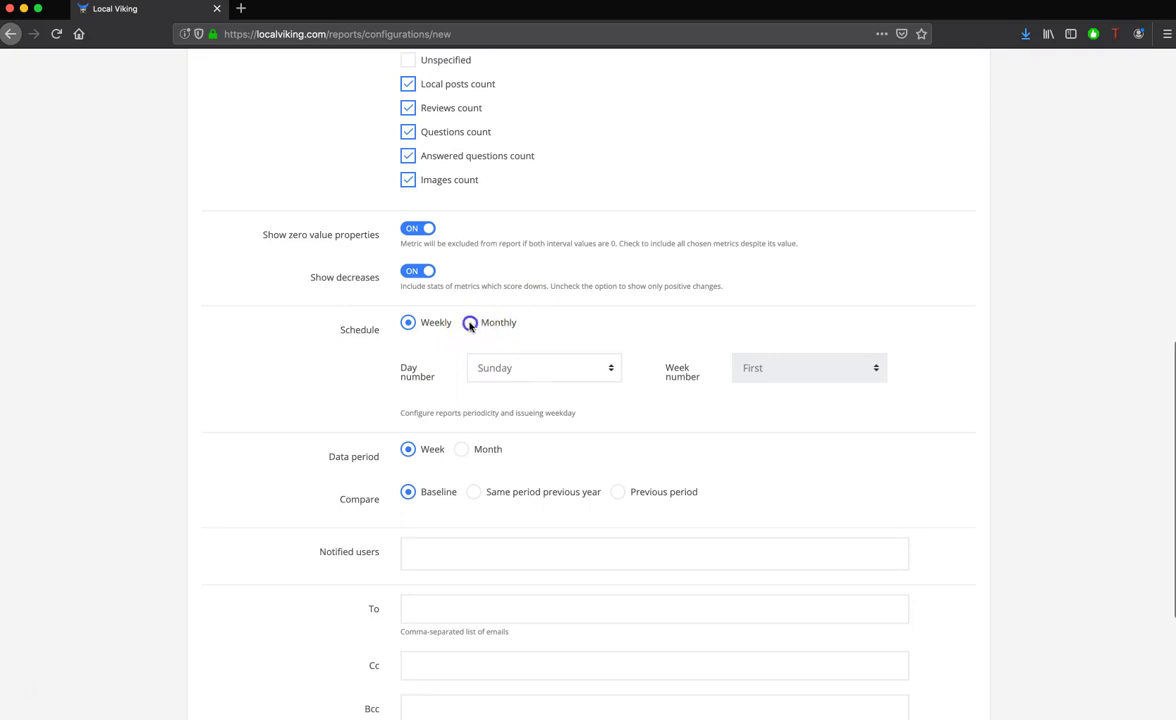
left_click(515, 362)
left_click(529, 373)
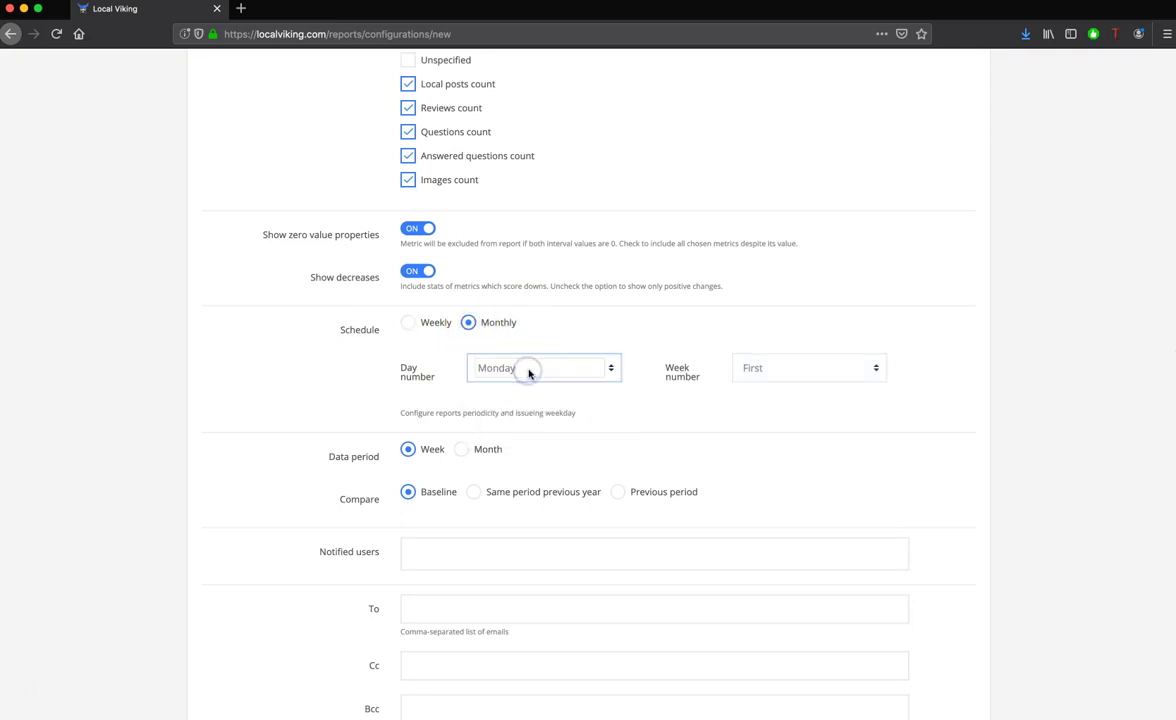
left_click(792, 375)
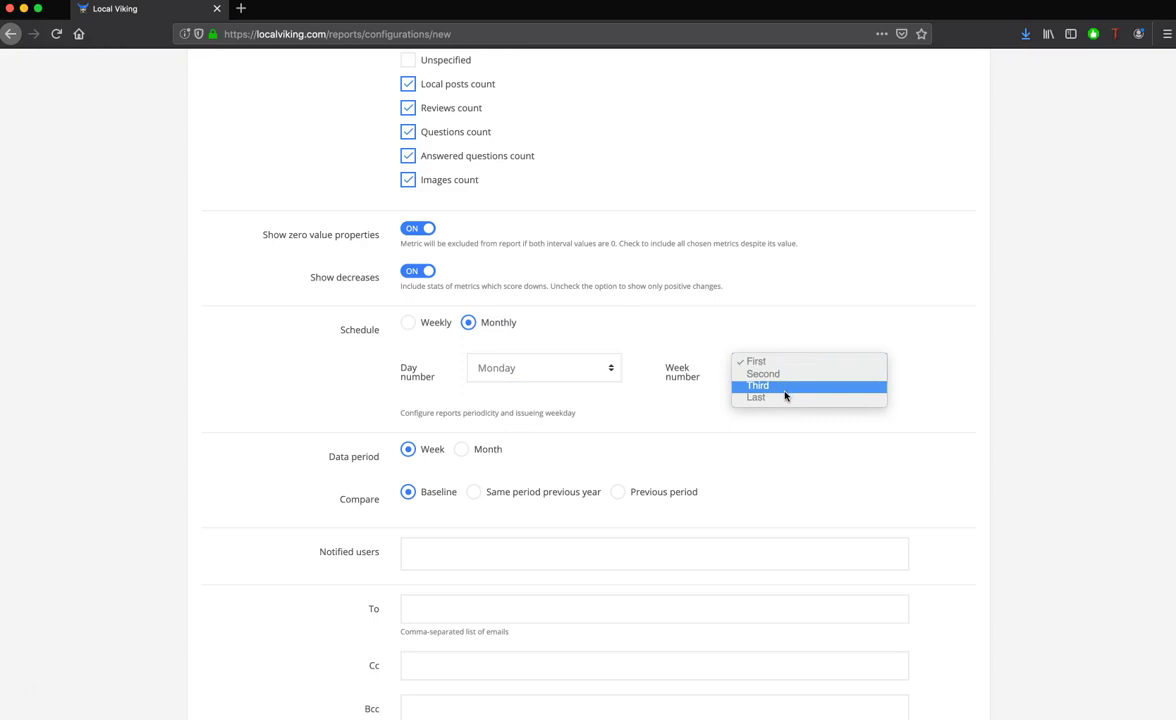
left_click(784, 397)
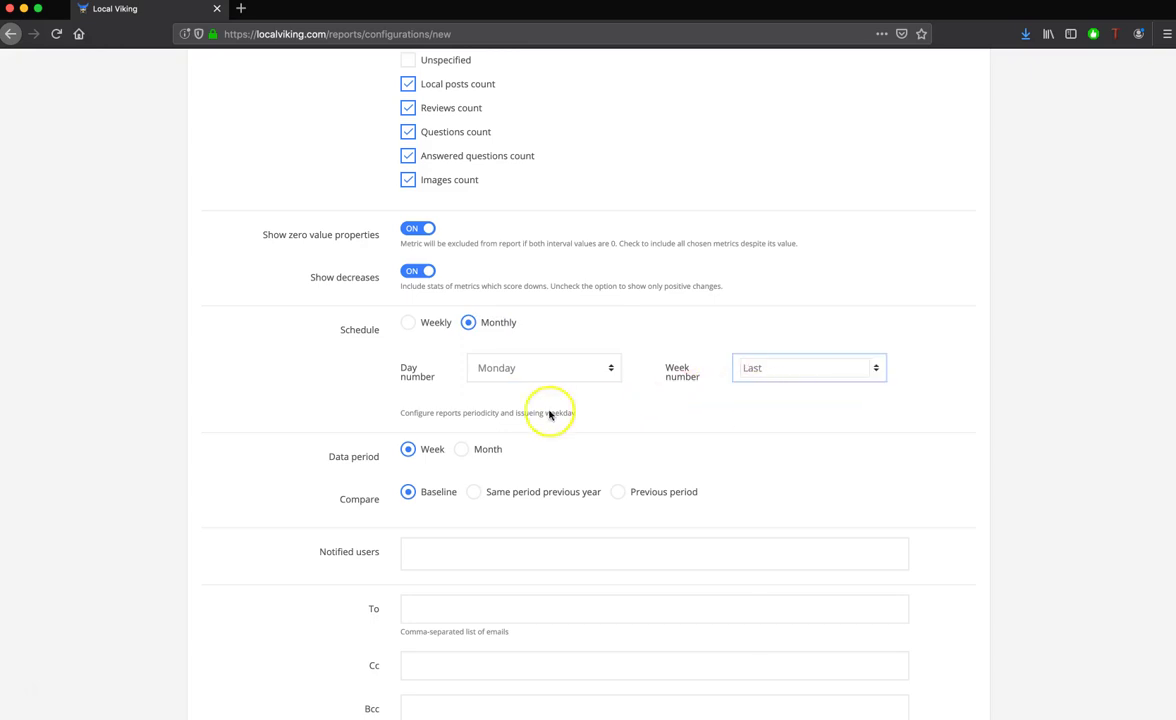
left_click(410, 324)
left_click(543, 356)
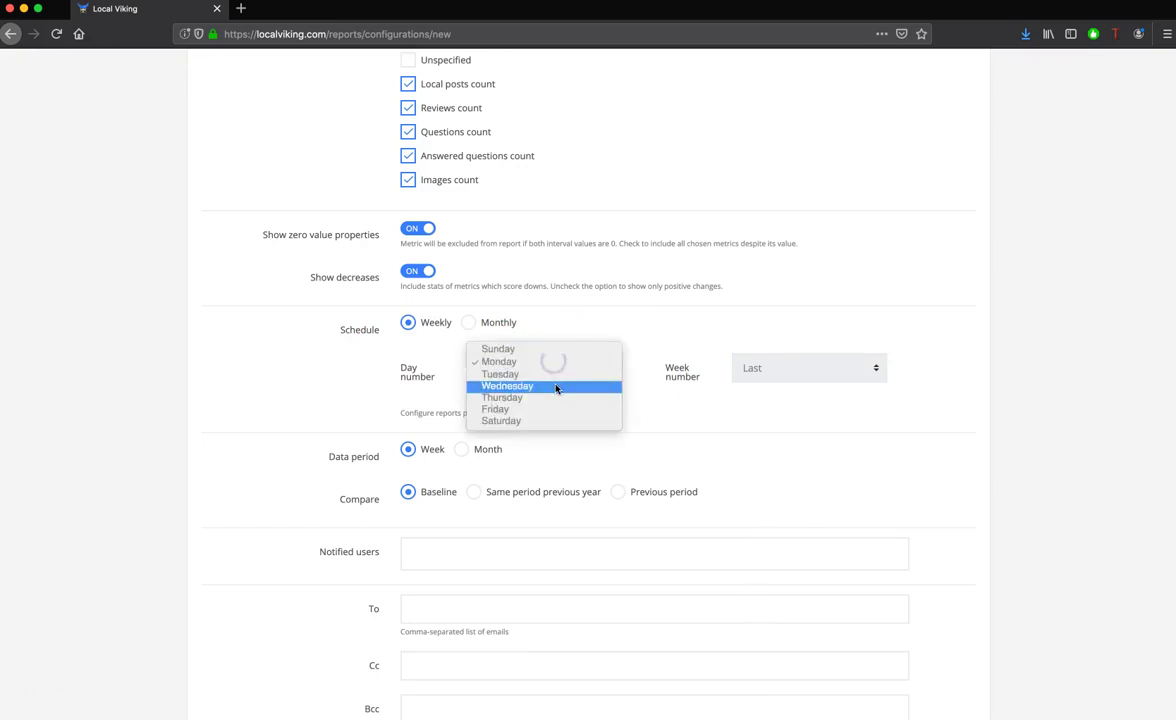
left_click(543, 408)
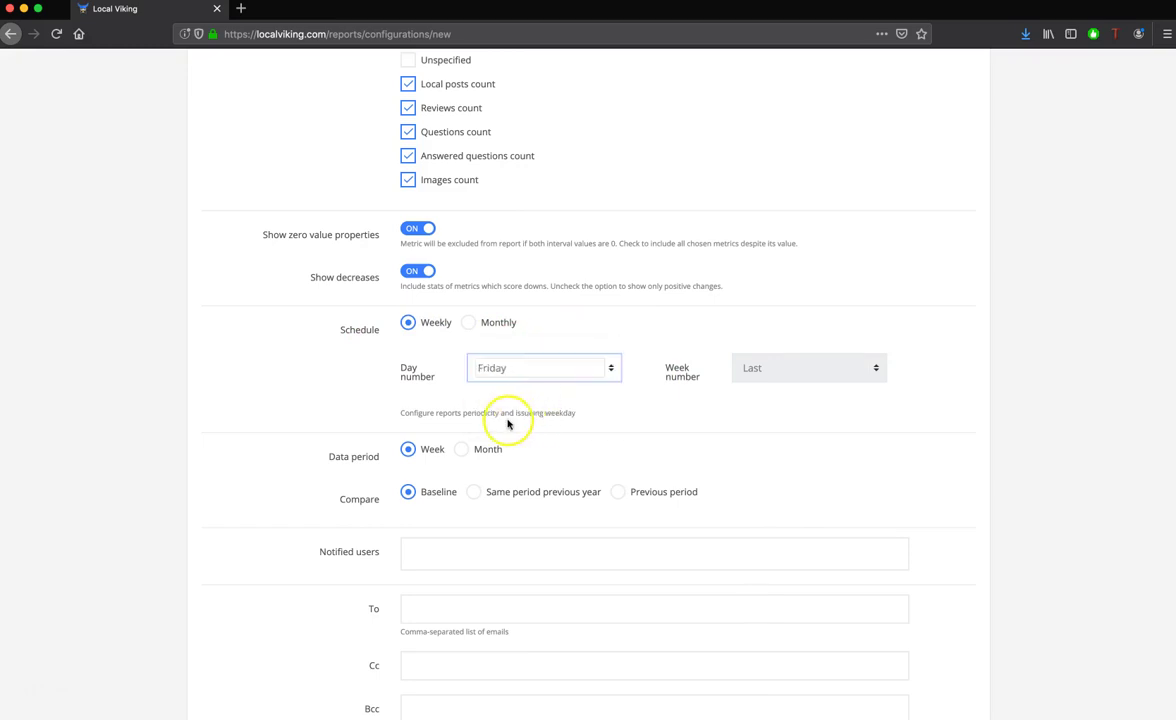
scroll(507, 424, "down", 2)
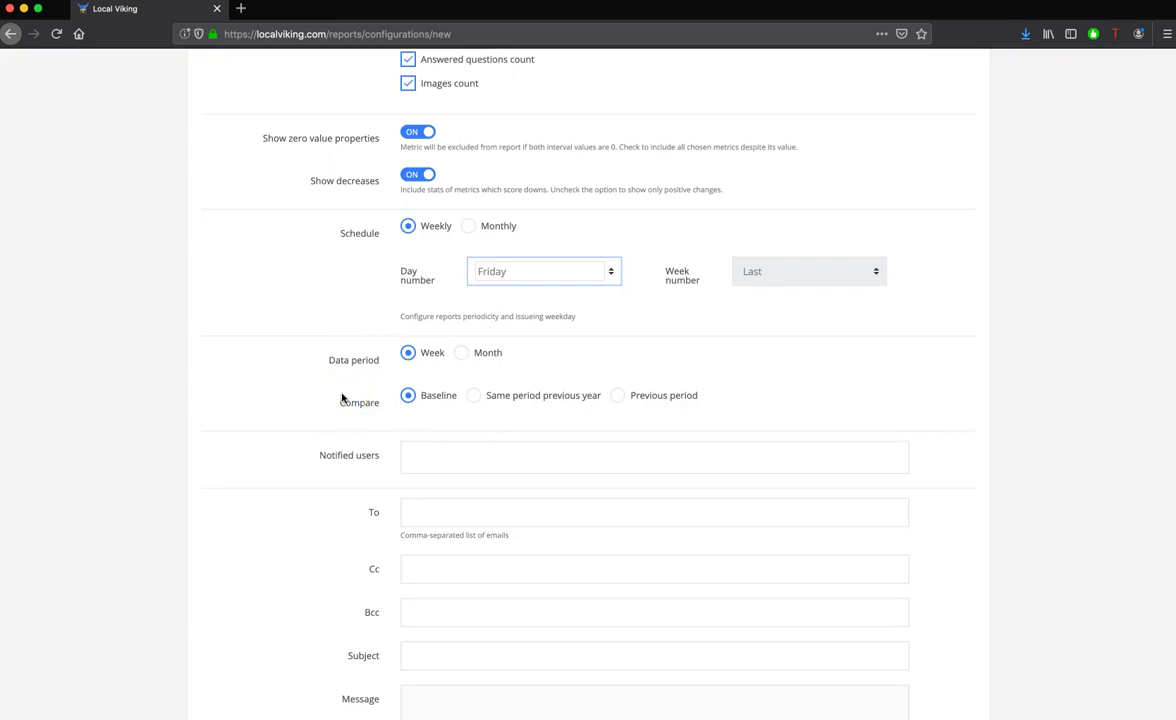
Set Data period to Month and Compare to Previous period
left_click(408, 356)
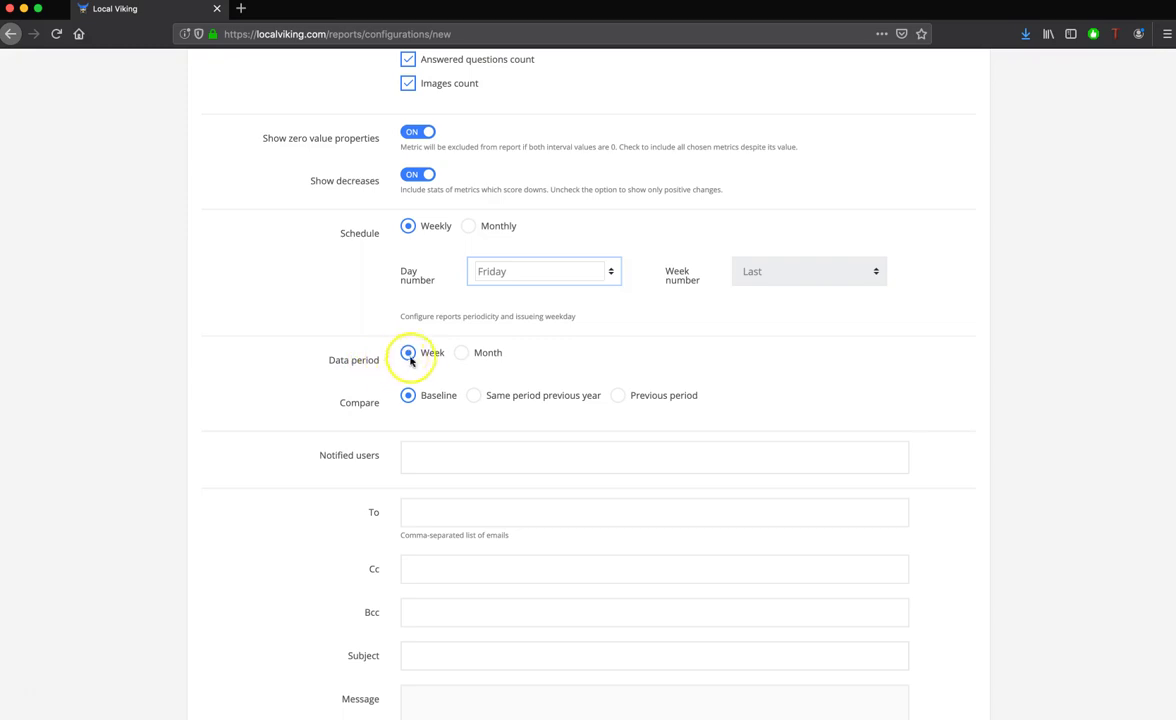
left_click(462, 353)
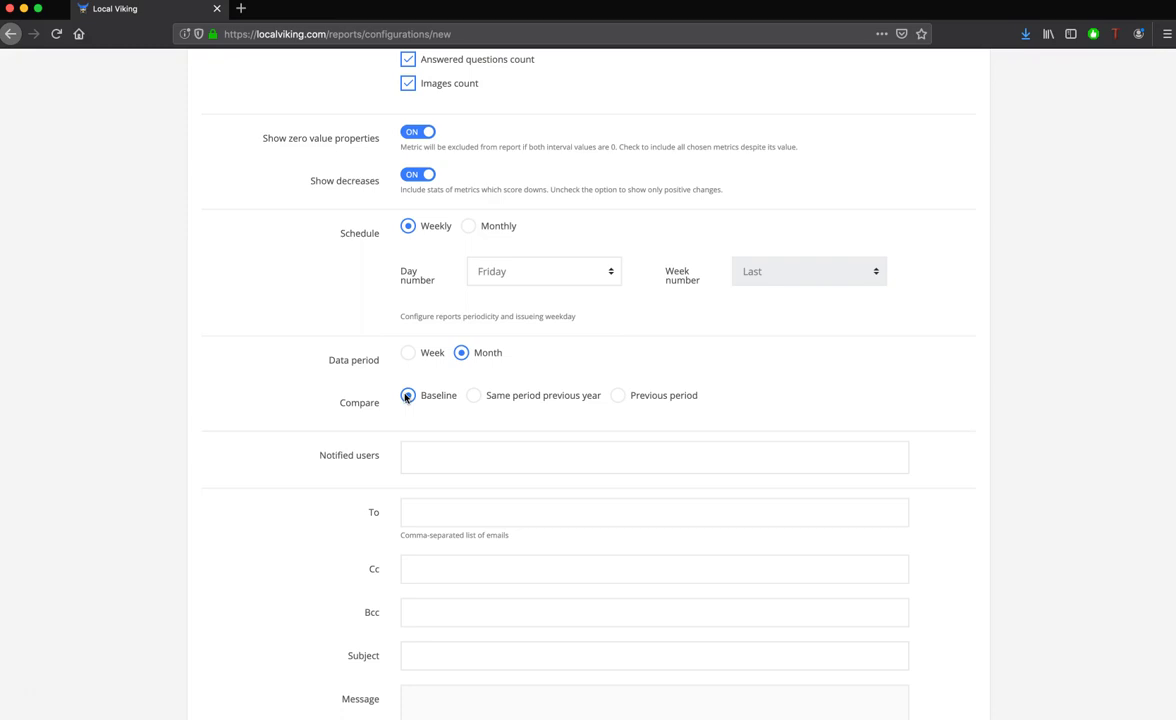
left_click(472, 398)
left_click(617, 396)
scroll(470, 400, "down", 3)
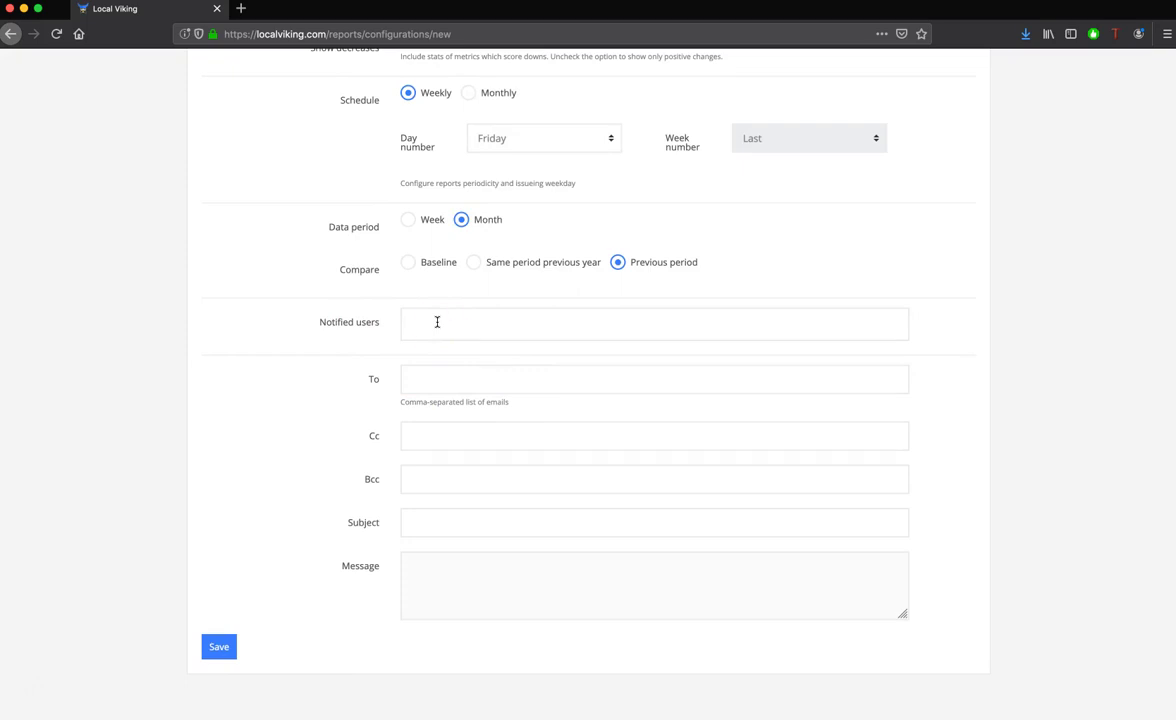
left_click(433, 376)
left_click(440, 383)
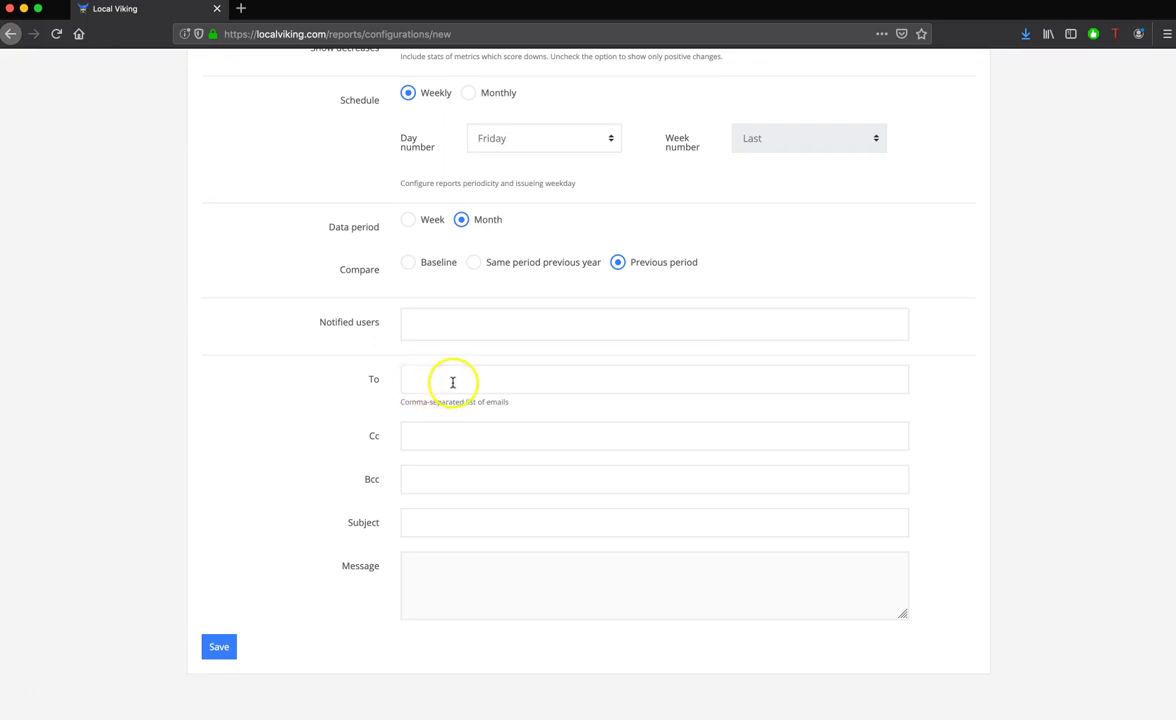